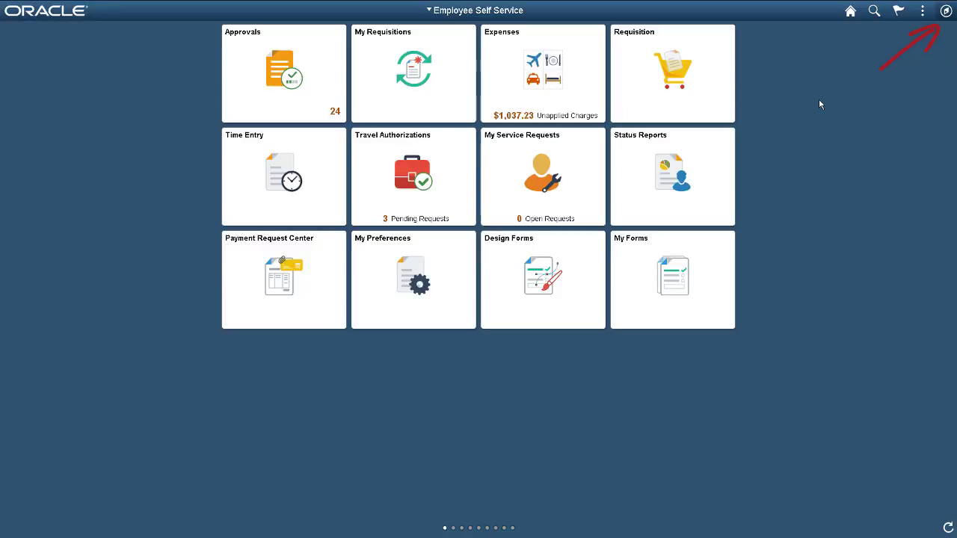
Navigate via the NavBar to Grants > Proposals > Maintain Proposal on Add a New Value.
left_click(946, 12)
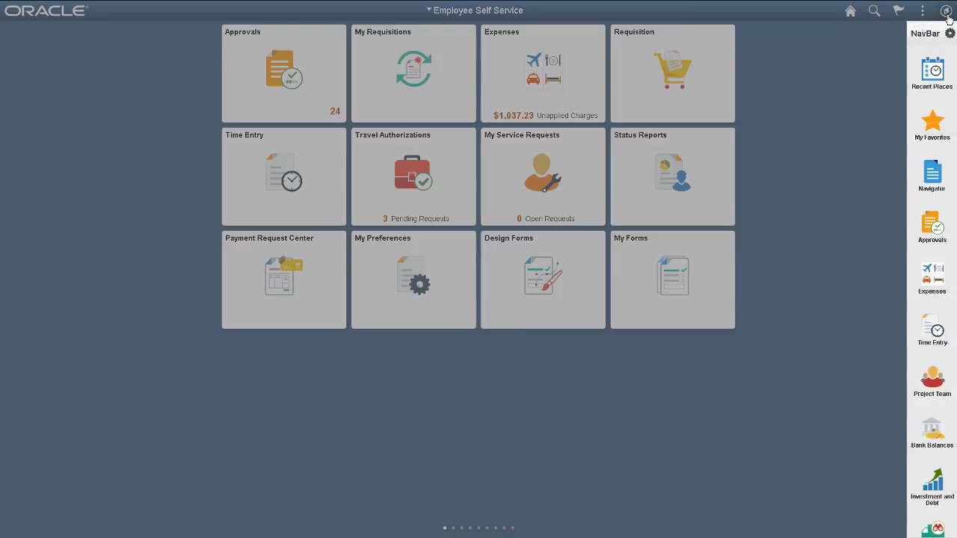
left_click(931, 175)
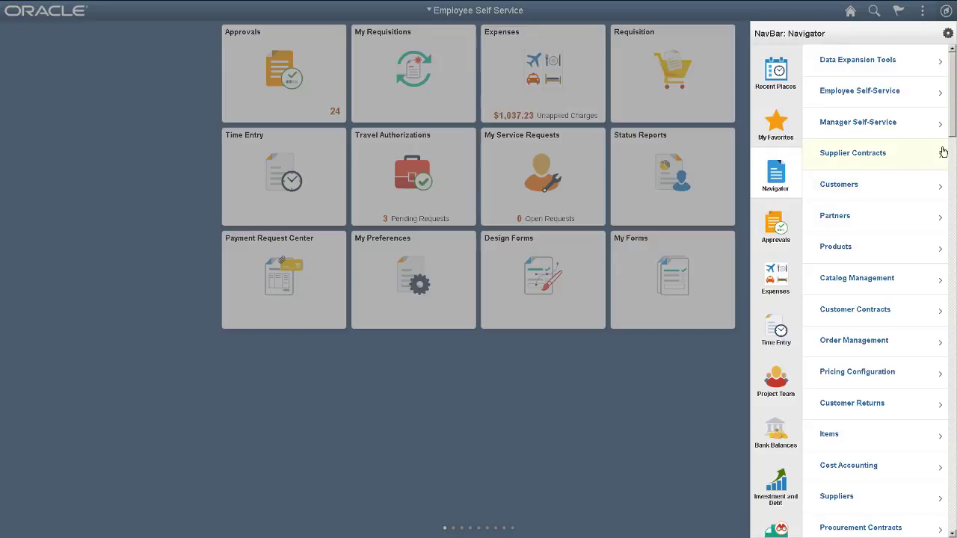
left_click_drag(952, 122, 953, 247)
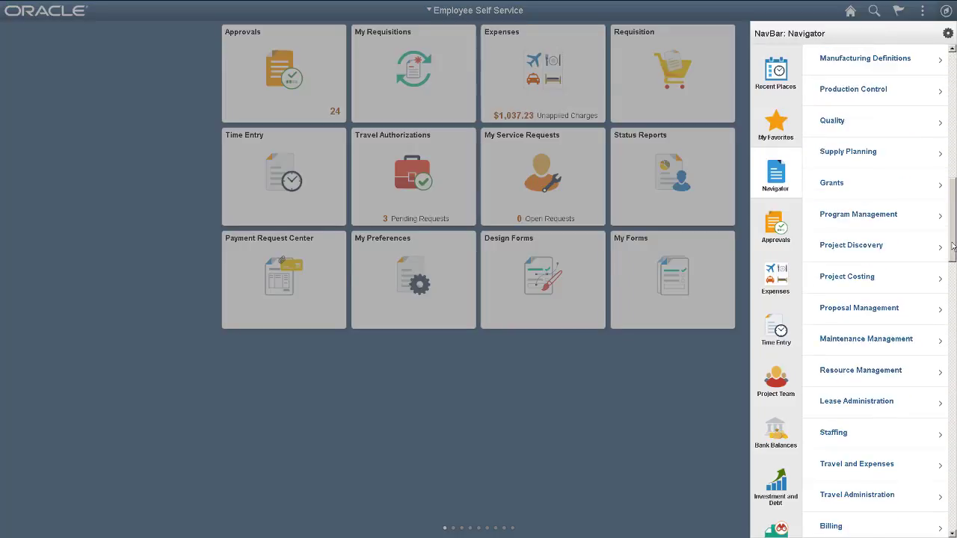
left_click(907, 192)
left_click(898, 126)
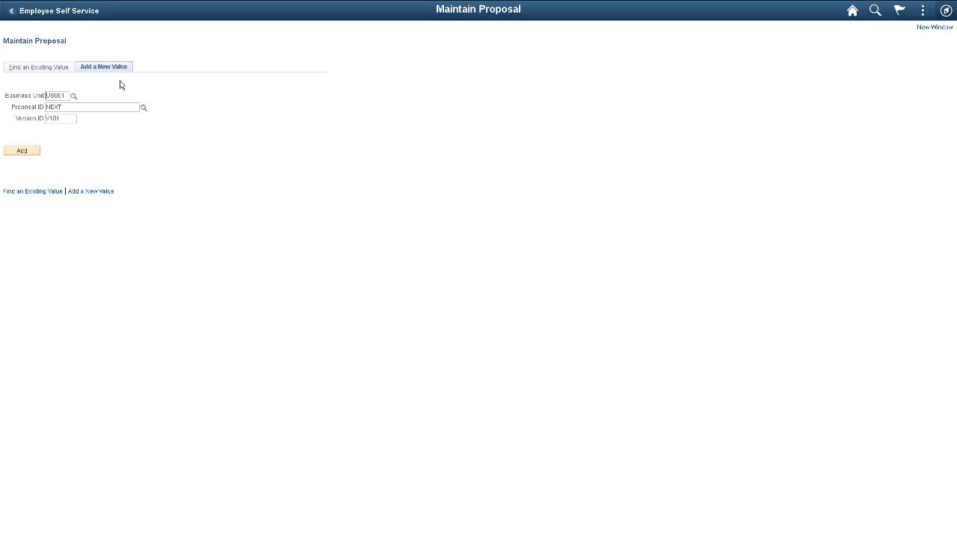
Add Draft proposal NEXT and view its Reports page with Type and Comments.
left_click(34, 153)
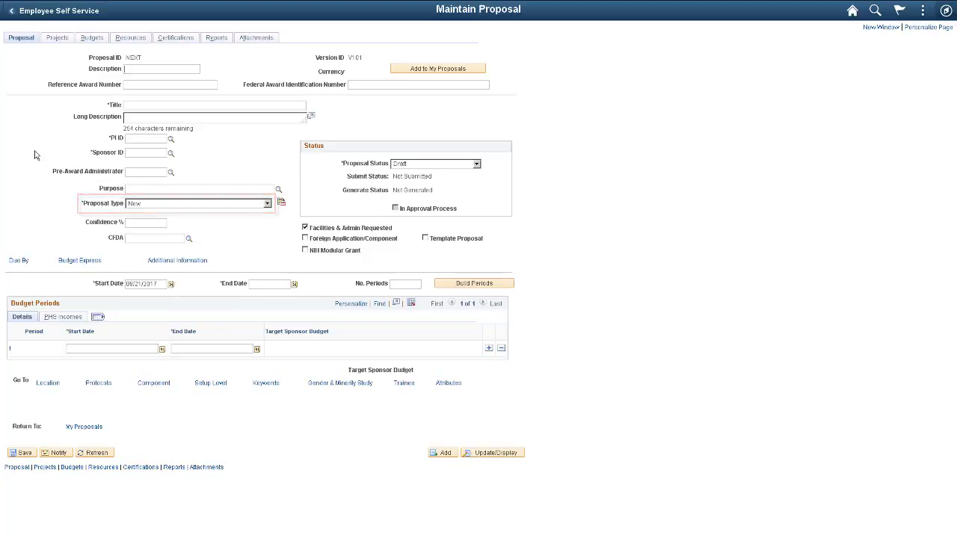
left_click(216, 40)
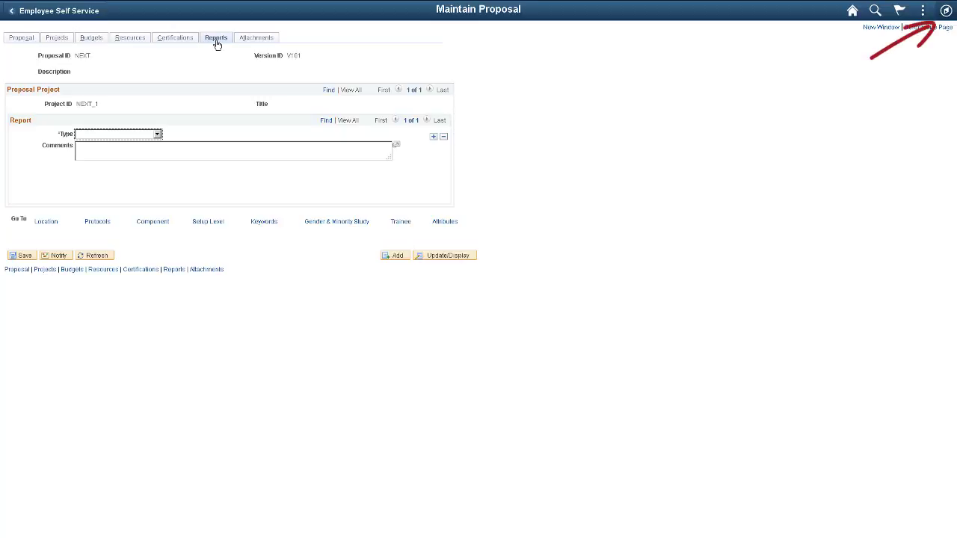
Navigate to Enterprise Components > Page and Field Configuration > Page and Field Configurator.
left_click(946, 12)
left_click(925, 174)
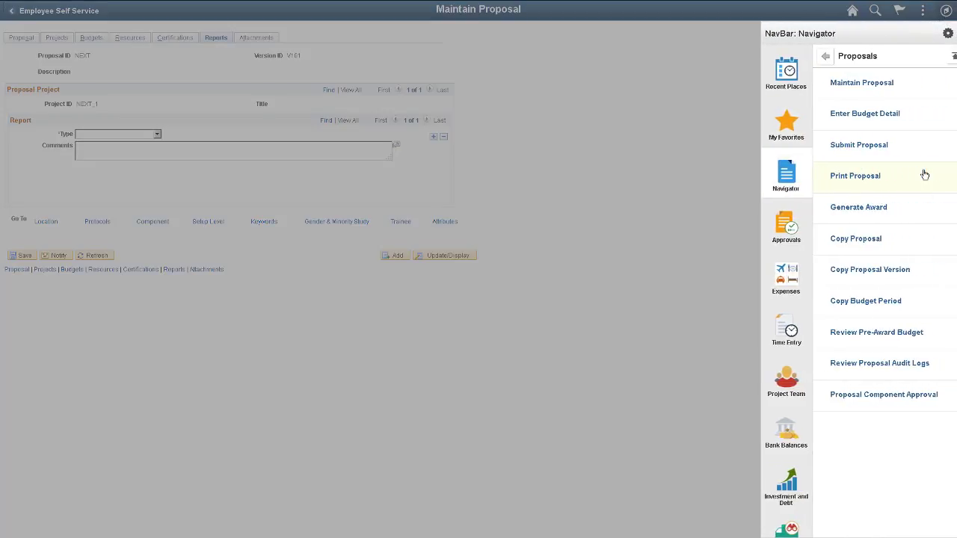
left_click(950, 60)
left_click_drag(950, 60, 952, 359)
left_click(917, 281)
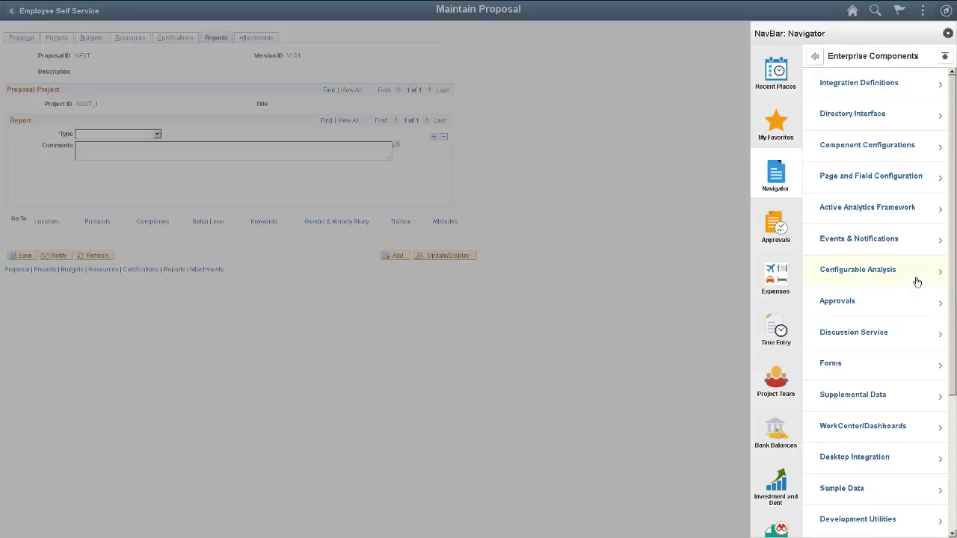
left_click(920, 184)
left_click(907, 88)
Enter component GM_PROPOSAL with market Global as a new value.
left_click(118, 74)
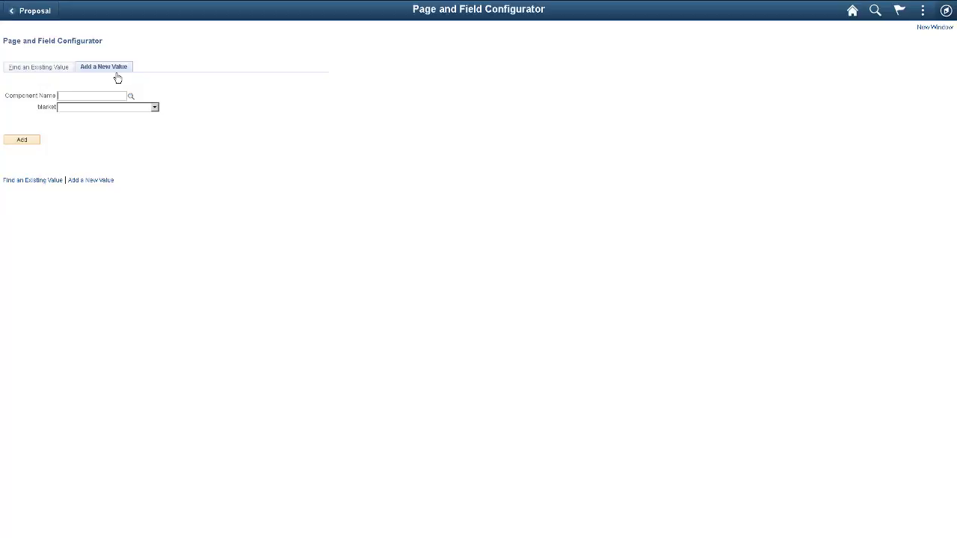
type("GM")
type("_PROPOSAL")
left_click(154, 106)
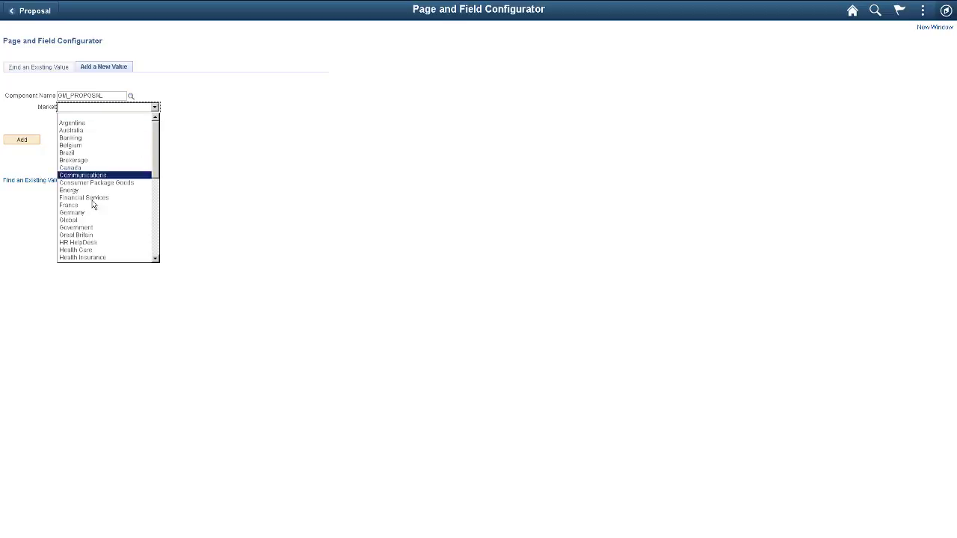
left_click(73, 225)
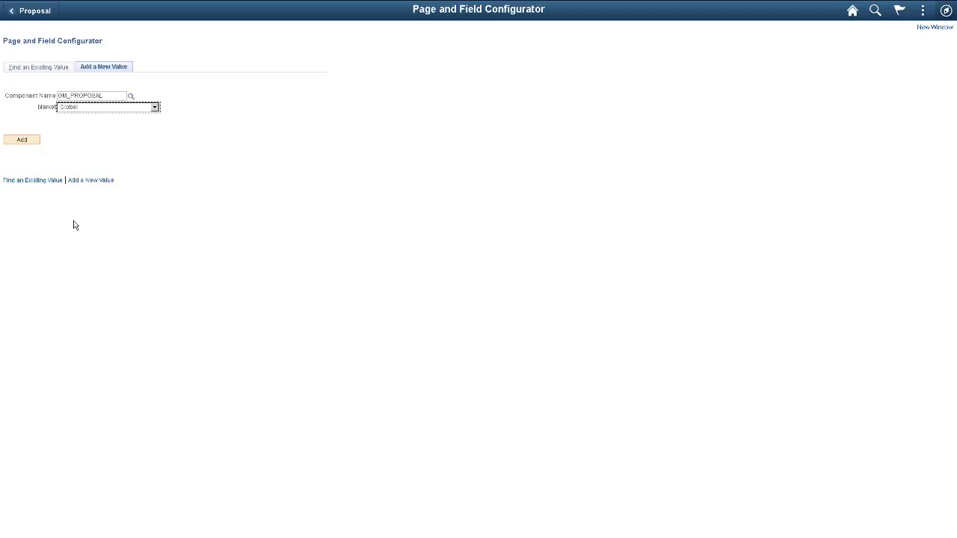
Add configuration 'New Proposals' with criteria Proposal Status Equals DRF.
left_click(22, 140)
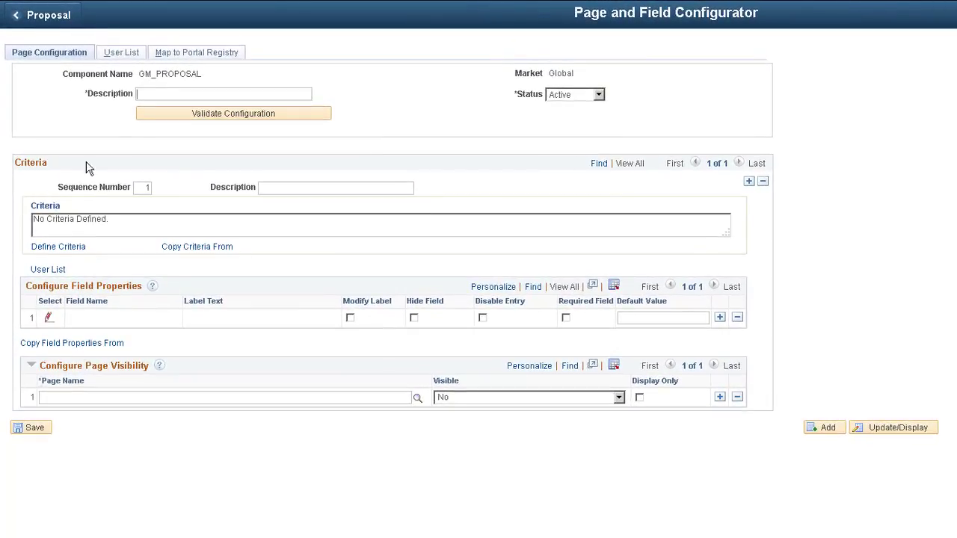
type("New Proposa")
type("ls")
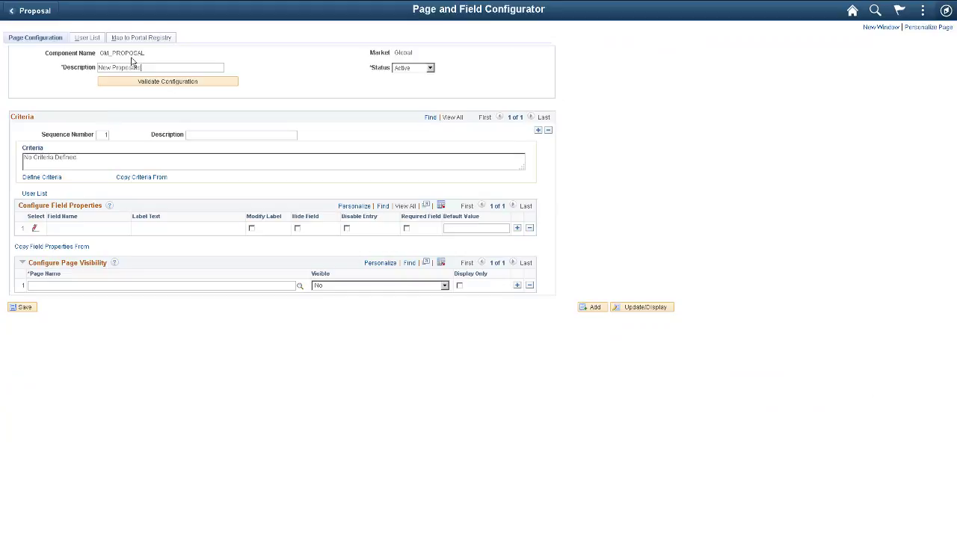
left_click(57, 178)
left_click(405, 153)
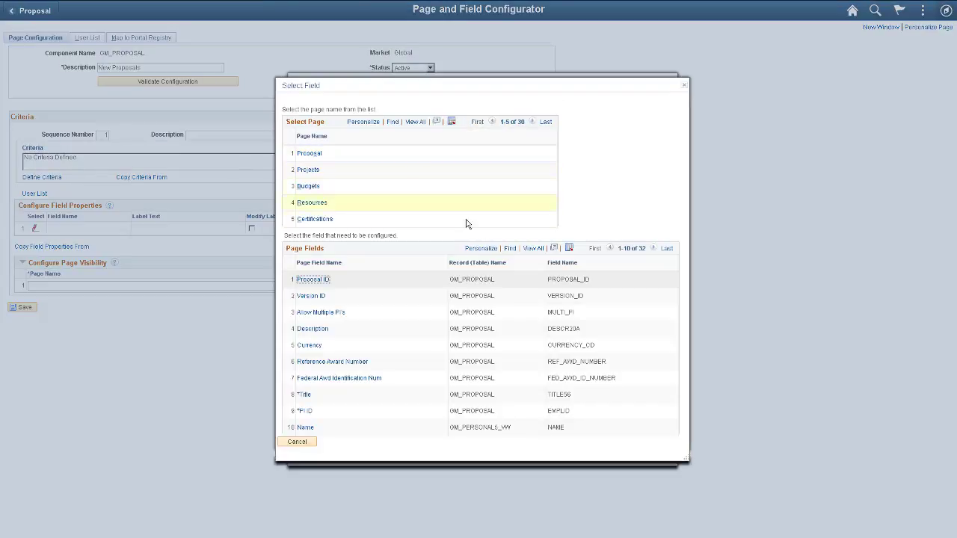
left_click(510, 249)
type("Status")
left_click(462, 210)
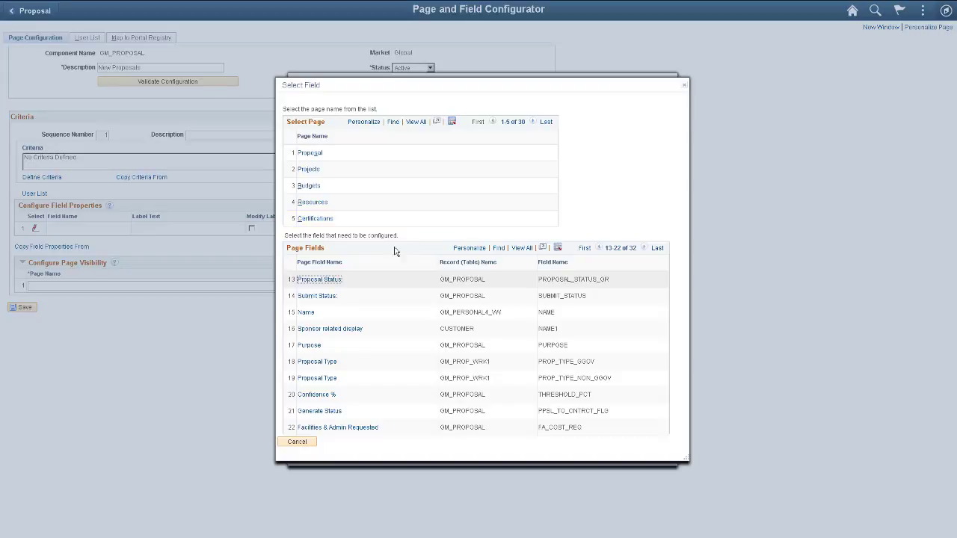
left_click(335, 279)
left_click(515, 152)
left_click(516, 181)
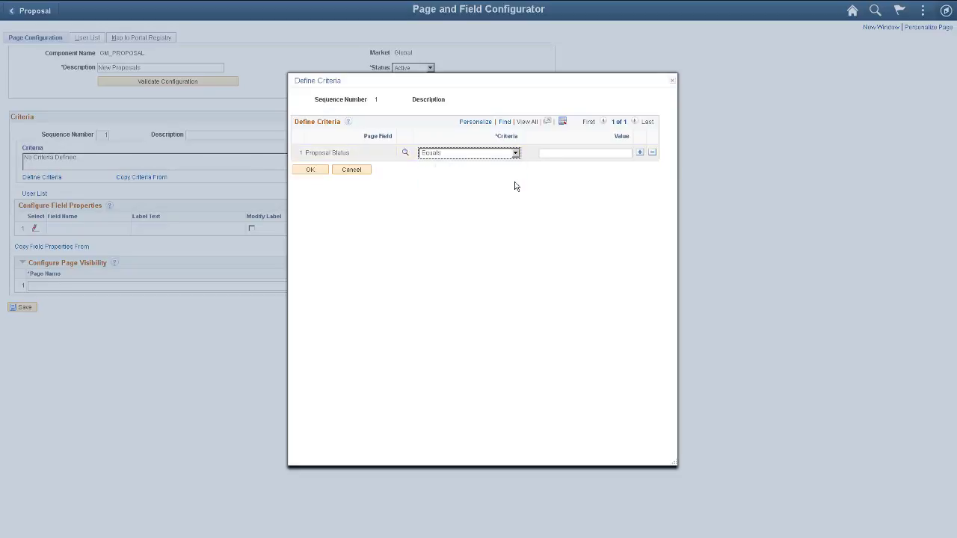
left_click(556, 153)
type("DRF")
left_click(312, 171)
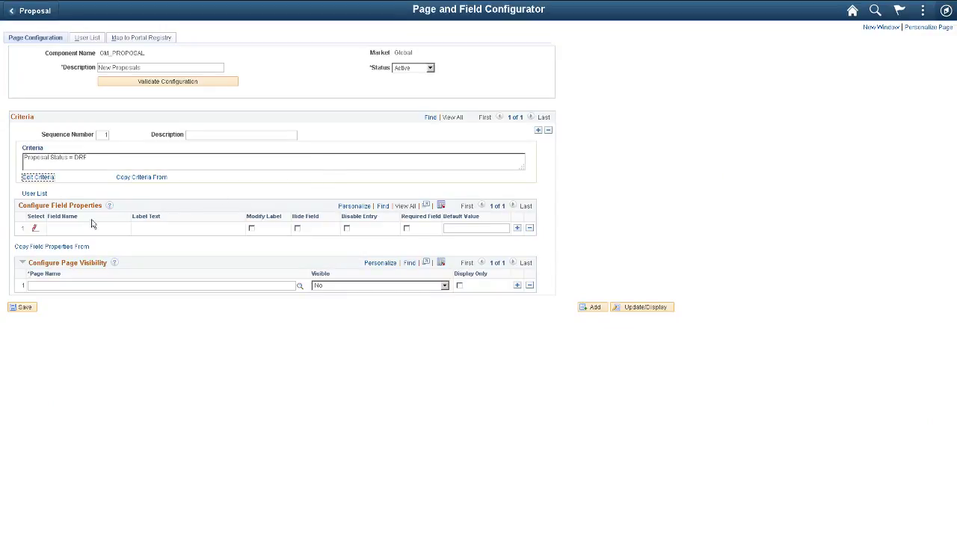
Make Reference Award Number a required field.
left_click(35, 228)
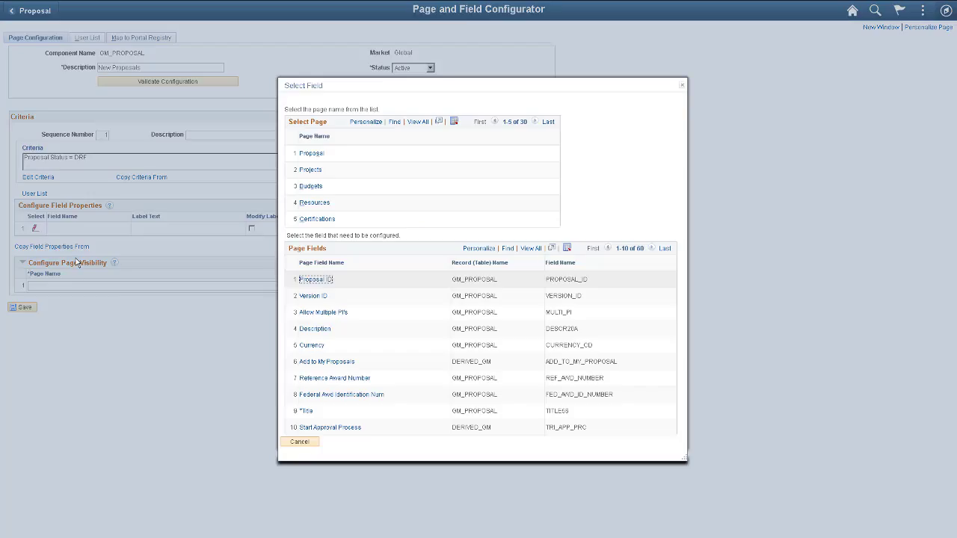
left_click(306, 379)
left_click(406, 229)
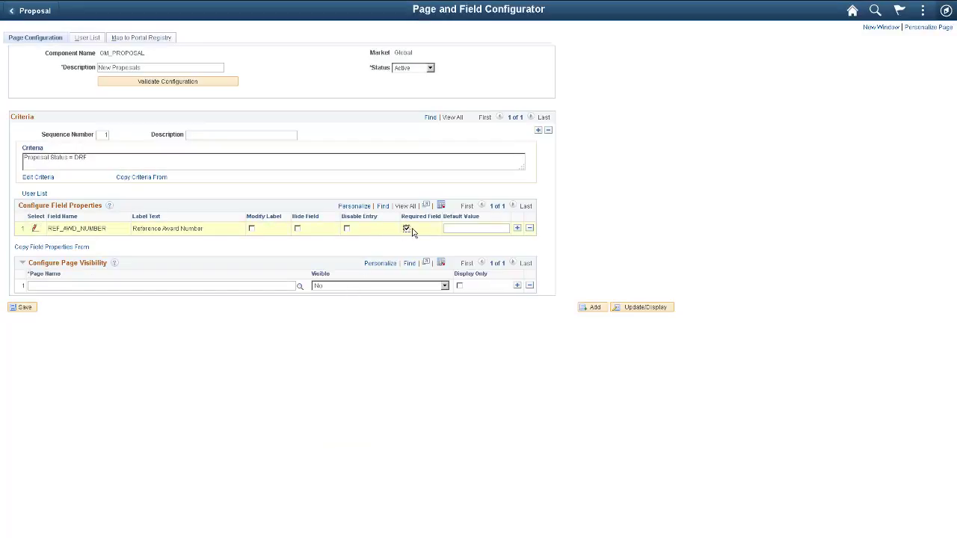
Add a second row hiding the Federal Awd Identification Num field.
left_click(516, 228)
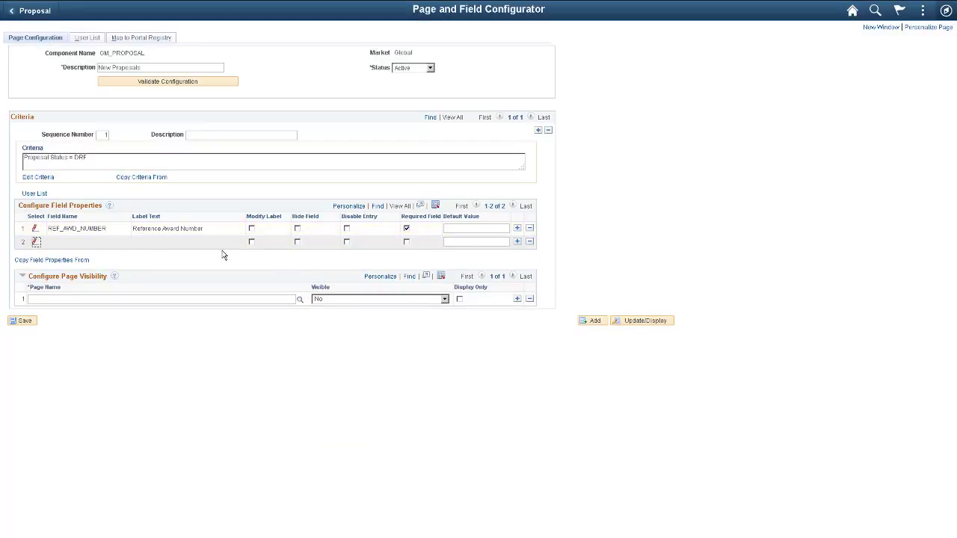
left_click(35, 242)
left_click(309, 393)
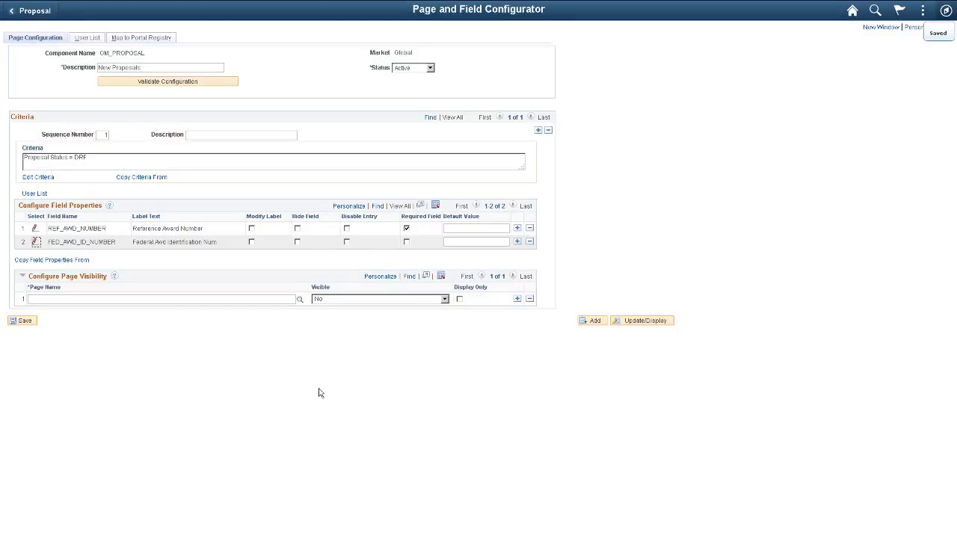
left_click(297, 242)
Add a third row relabelling the PI ID field to 'Principal Investigator'.
left_click(517, 241)
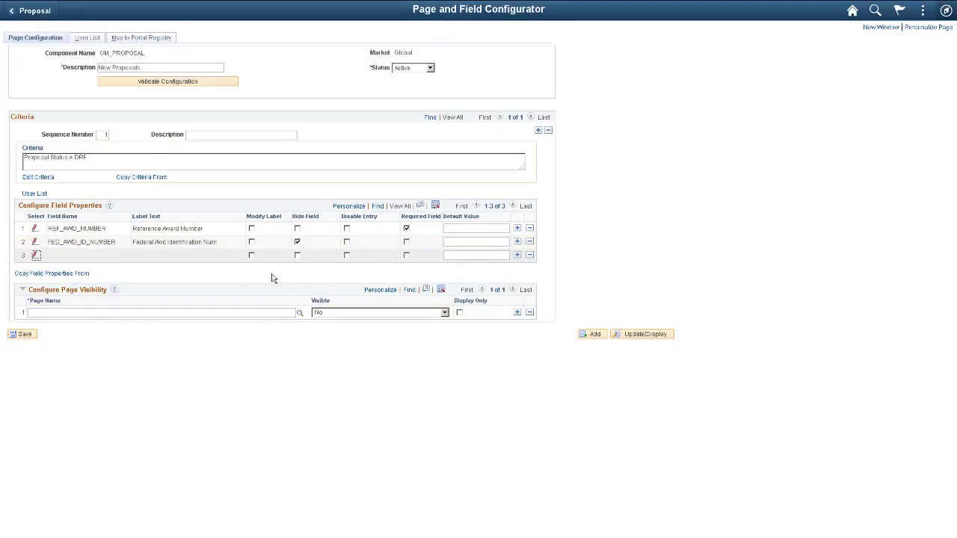
left_click(36, 255)
left_click(506, 249)
type("F")
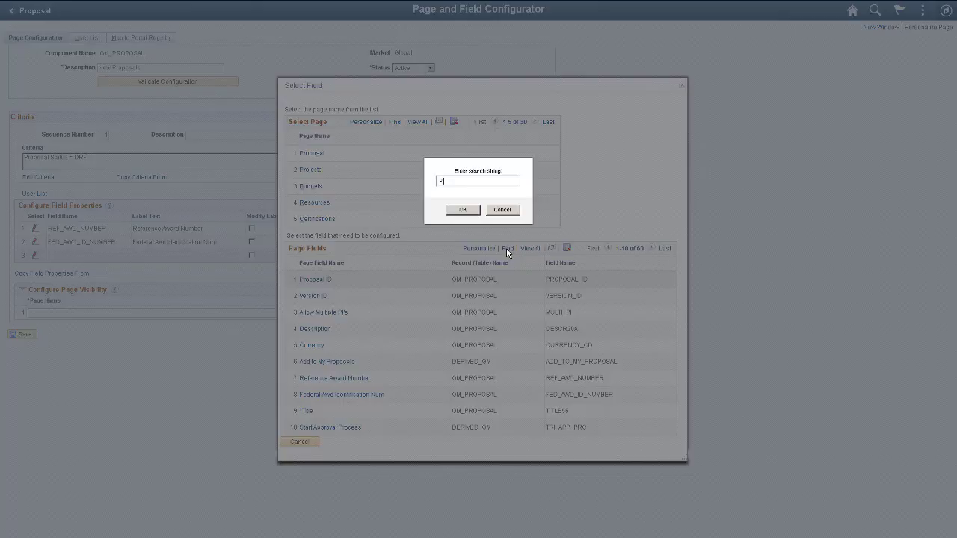
left_click(463, 209)
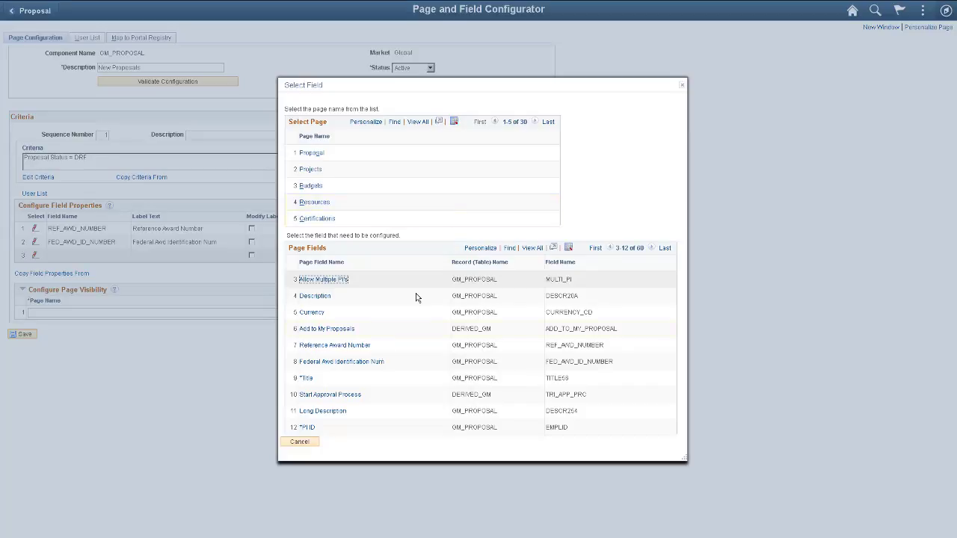
left_click(308, 432)
left_click(252, 256)
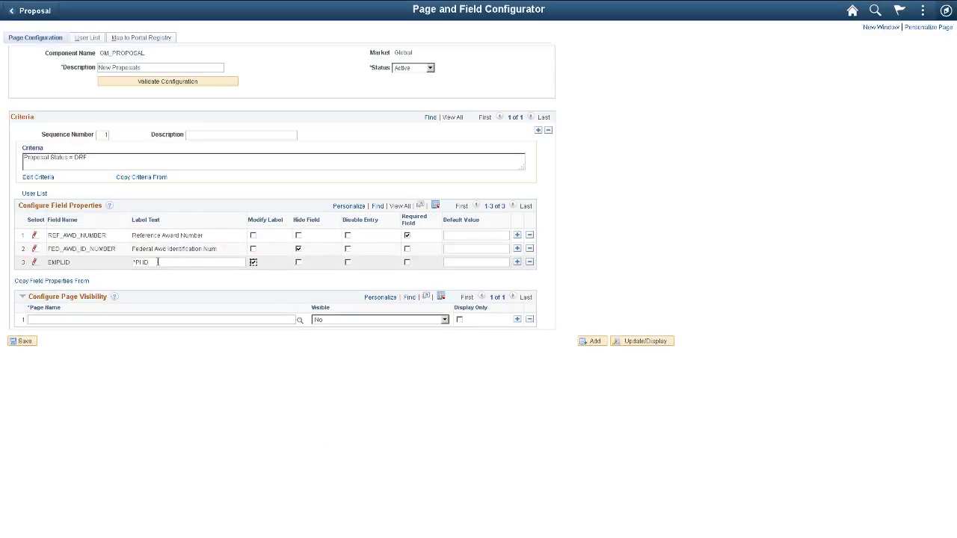
left_click_drag(148, 263, 124, 263)
type("Principal ")
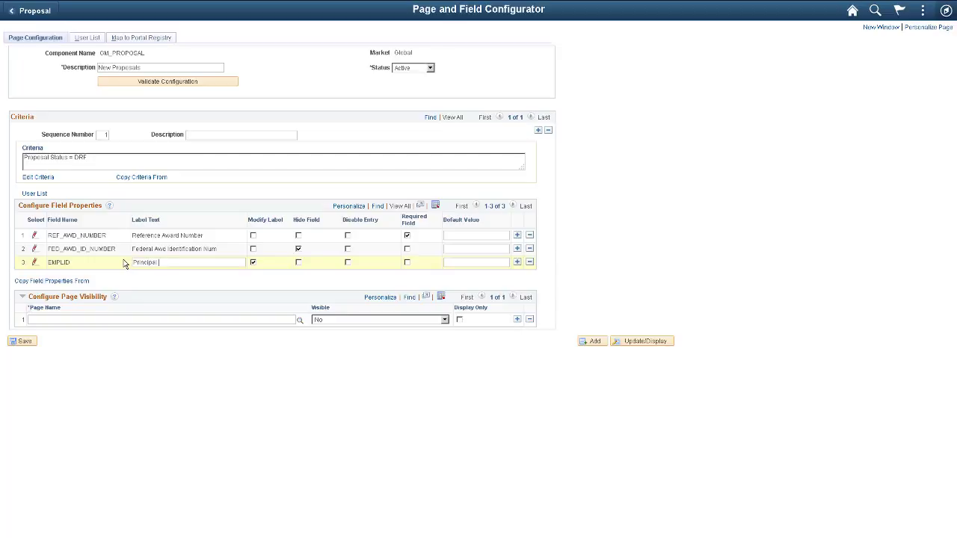
type("Investigator")
Add a fourth row defaulting Pre-Award Administrator to KU006.
left_click(517, 262)
left_click(35, 276)
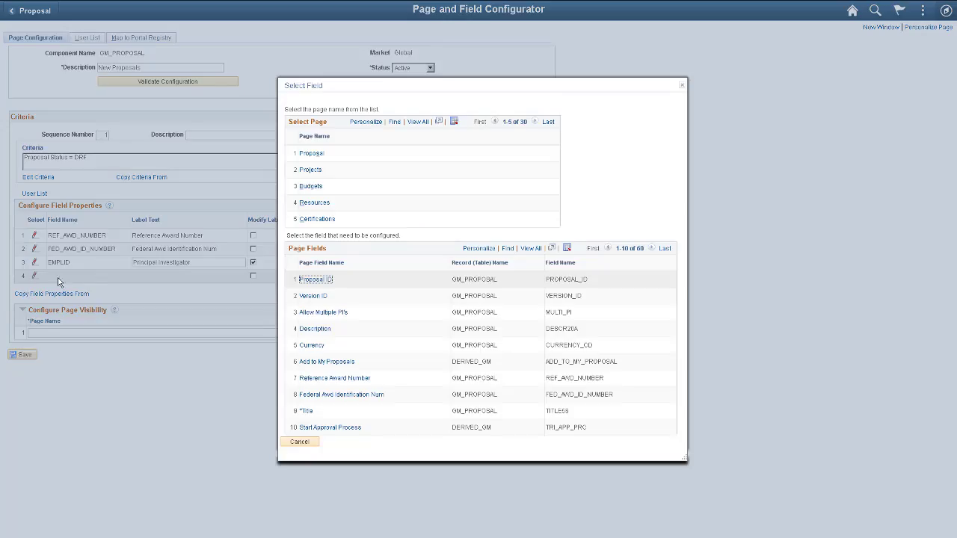
left_click(507, 249)
type("Fra")
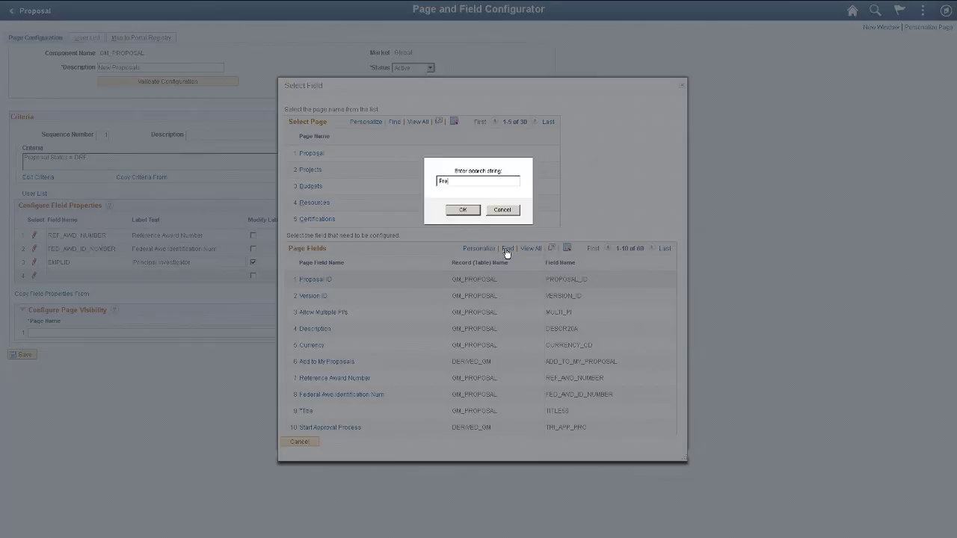
left_click(461, 210)
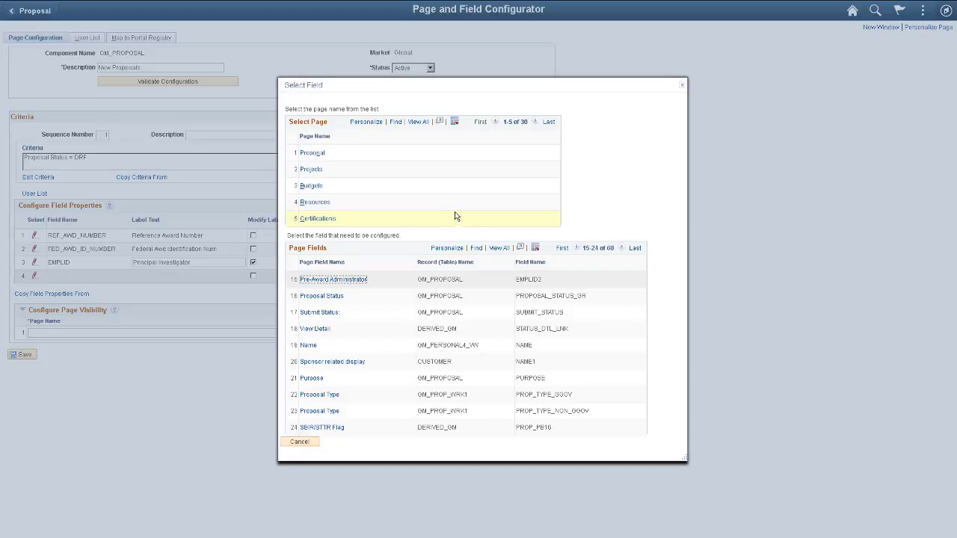
left_click(369, 278)
left_click(449, 277)
type("KU006")
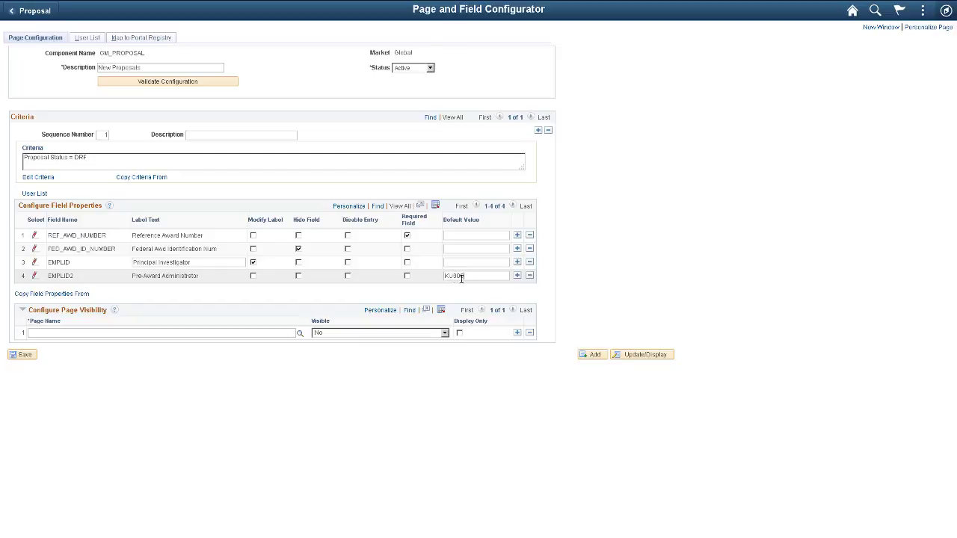
Add a fifth row for Proposal Type with entry disabled, acknowledging the warning.
left_click(517, 276)
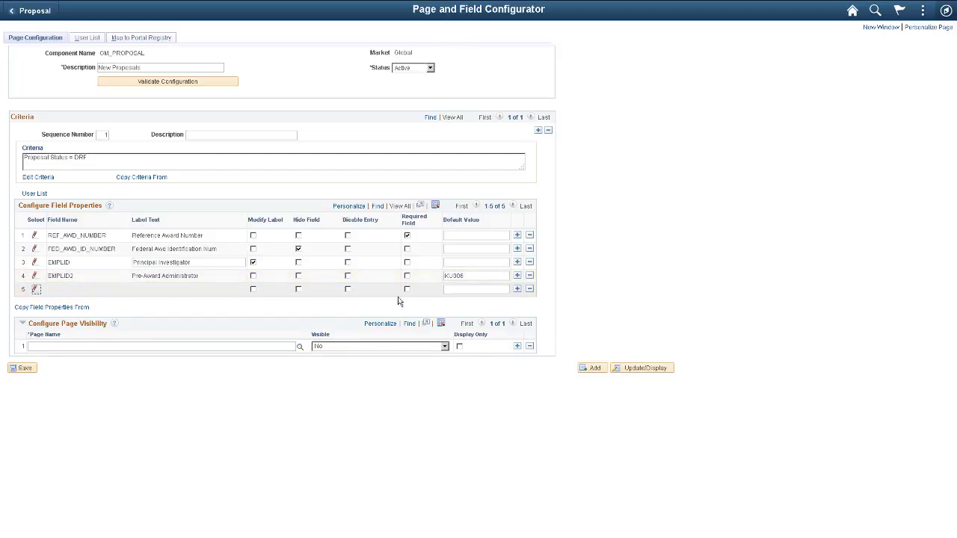
left_click(34, 290)
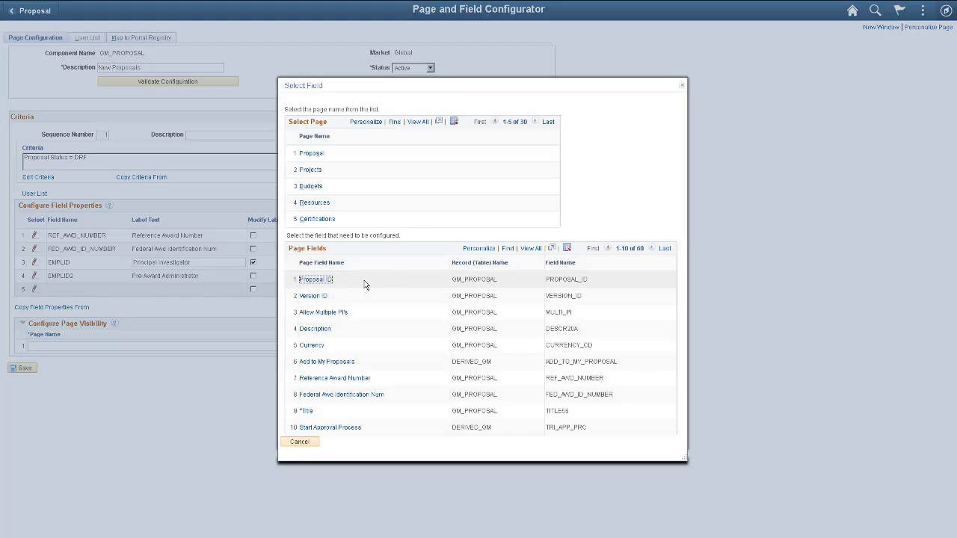
left_click(507, 249)
type("Type")
left_click(464, 210)
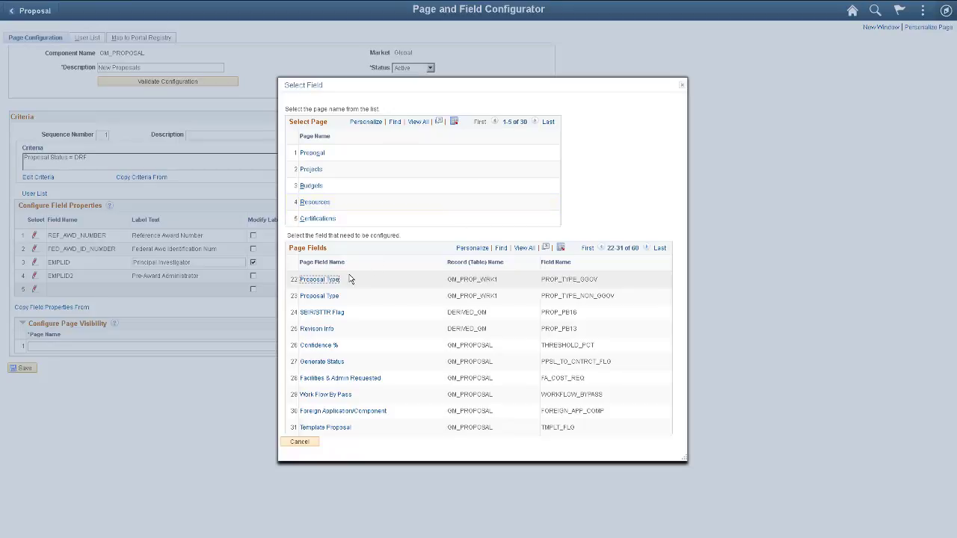
left_click(330, 296)
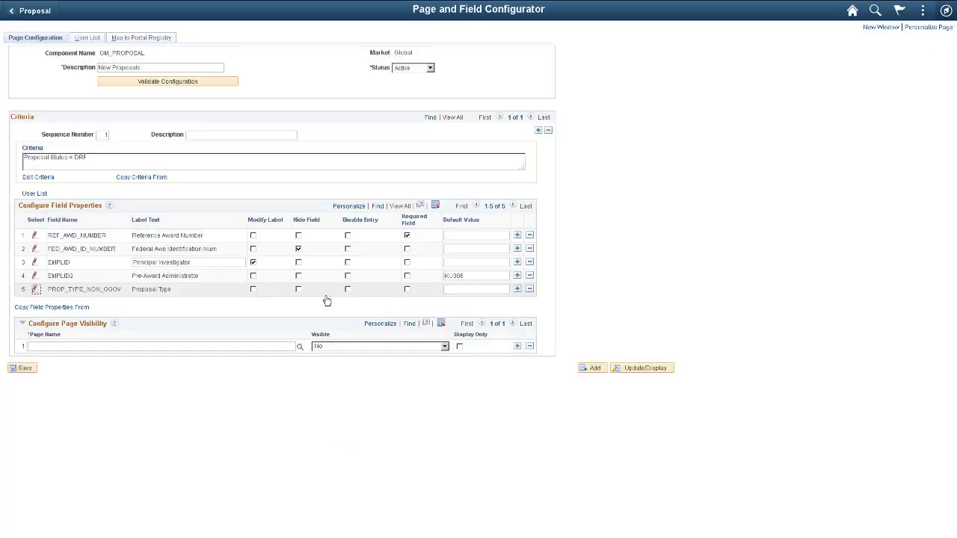
left_click(347, 289)
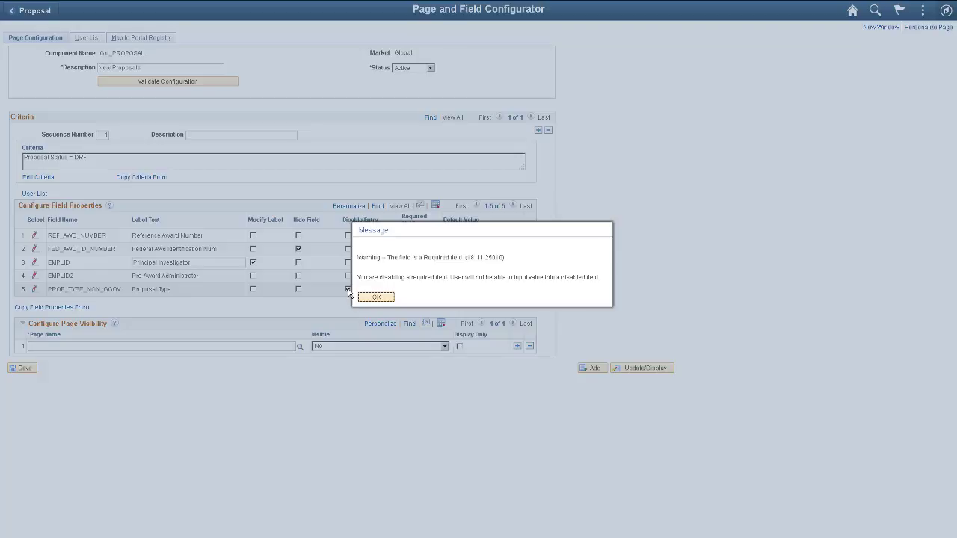
left_click(375, 297)
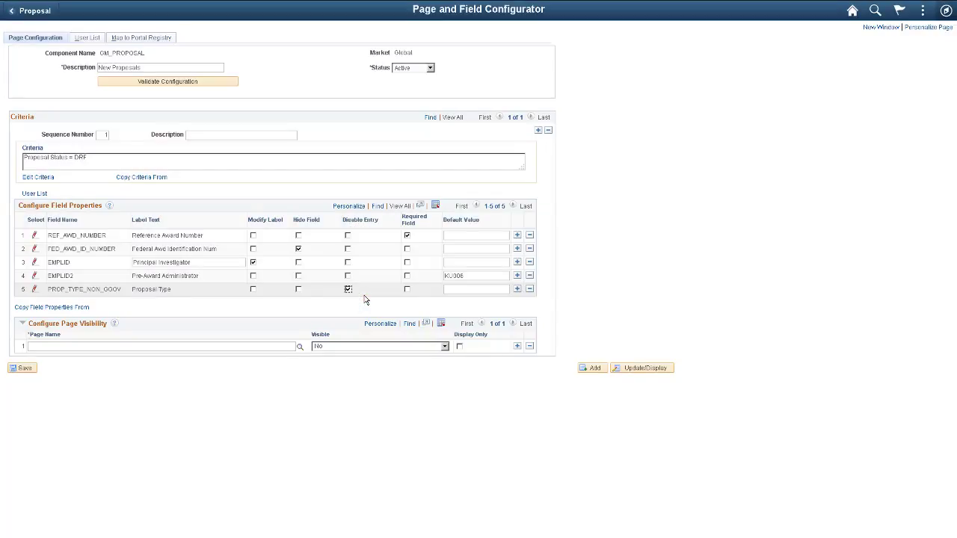
Hide page GM_PROP_J_REPT, save, and validate the configuration without errors.
left_click(300, 348)
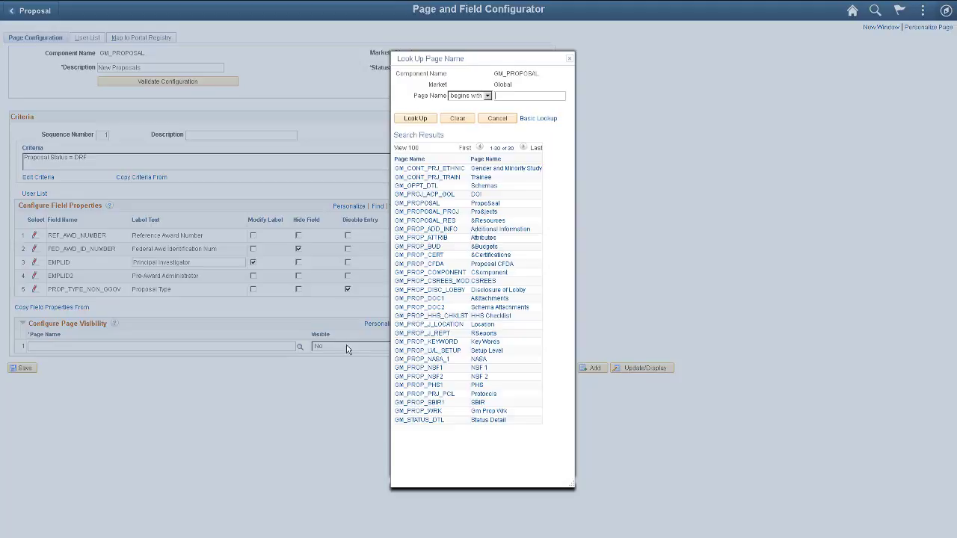
left_click(404, 334)
left_click(24, 369)
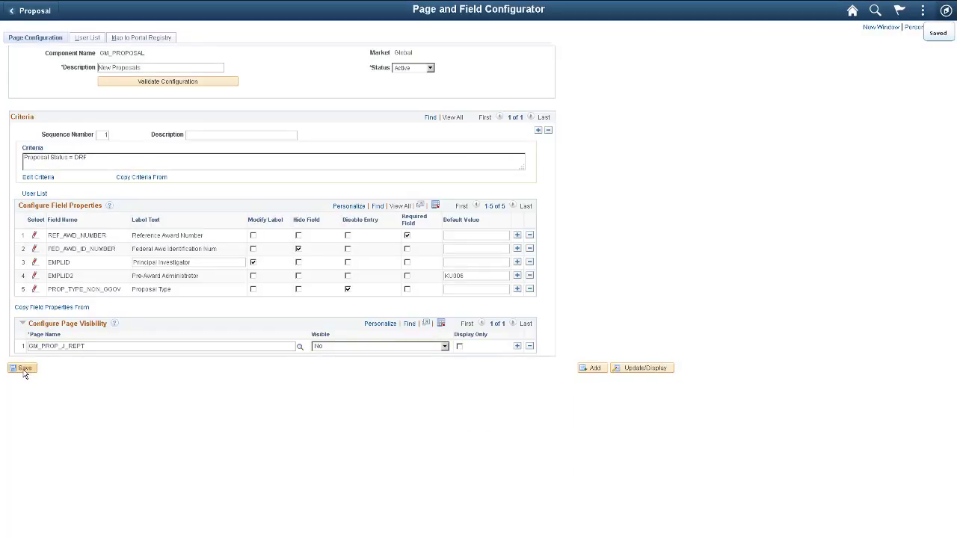
left_click(168, 86)
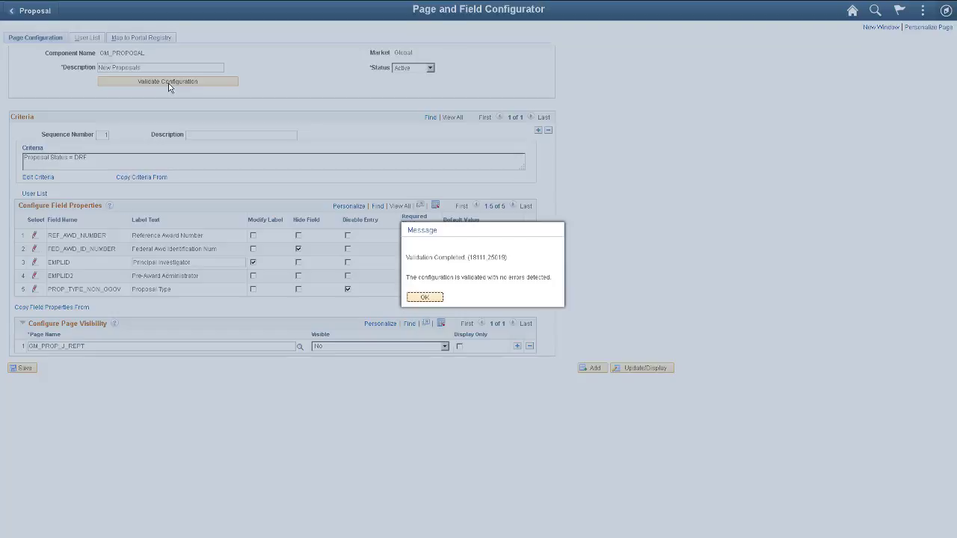
left_click(431, 302)
left_click(89, 37)
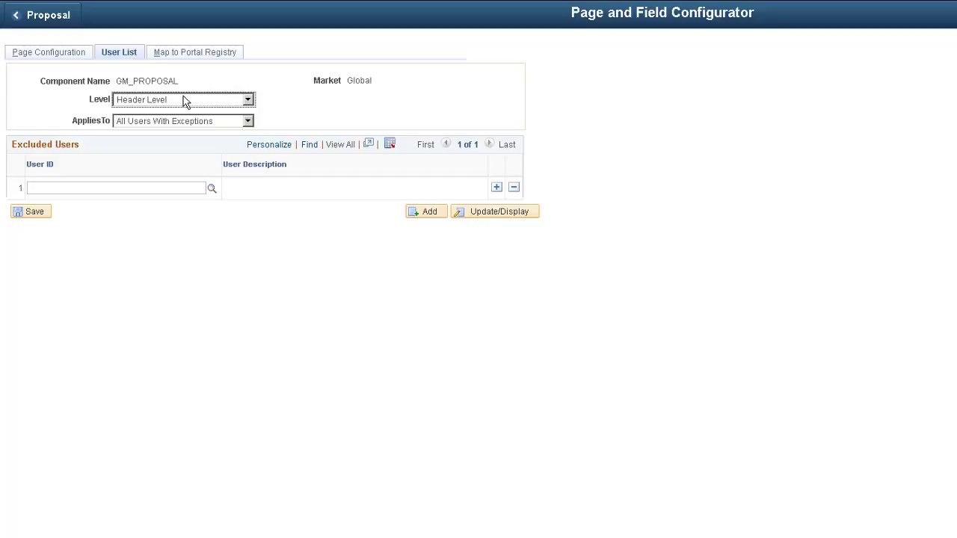
Keep All Users With Exceptions and add the excluded user's ID via lookup.
left_click(247, 122)
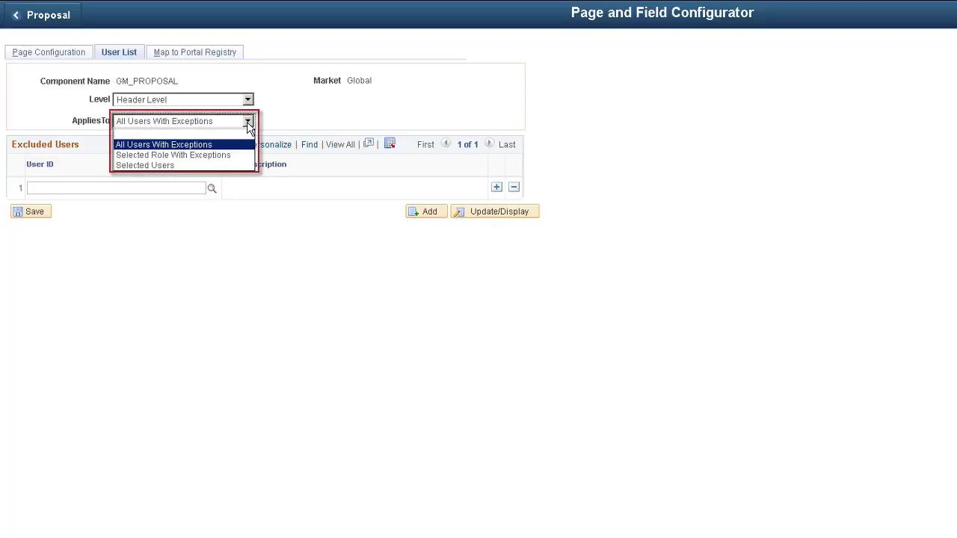
left_click(247, 122)
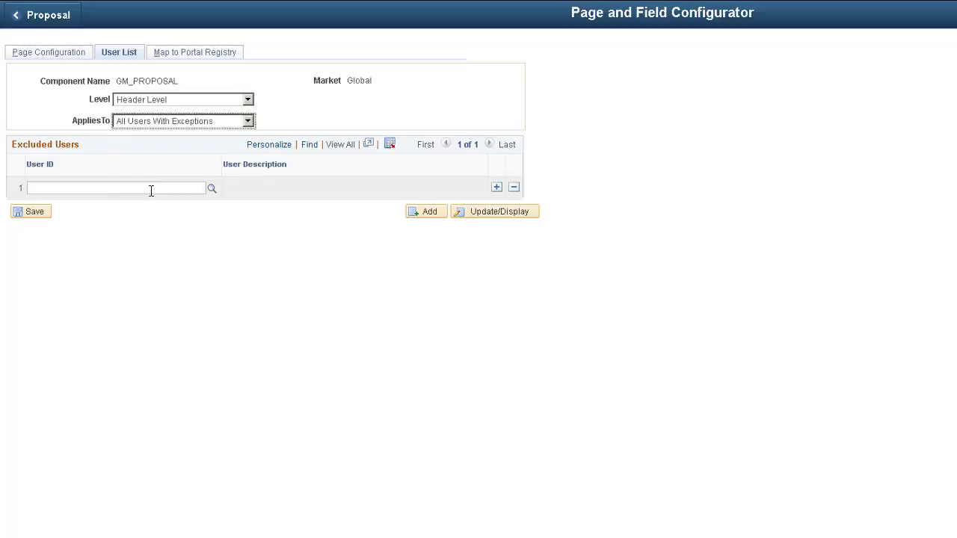
left_click(151, 189)
type("DVP1")
left_click(212, 190)
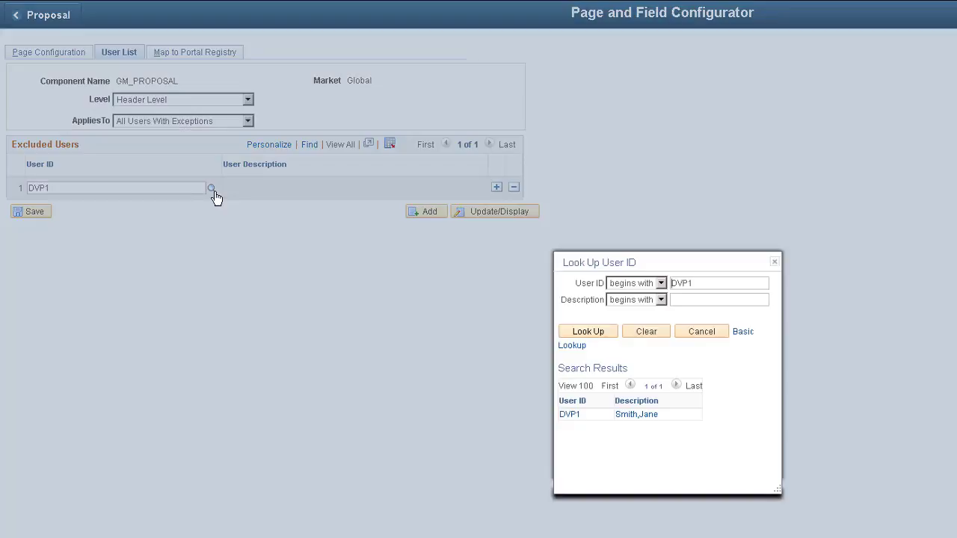
left_click(634, 416)
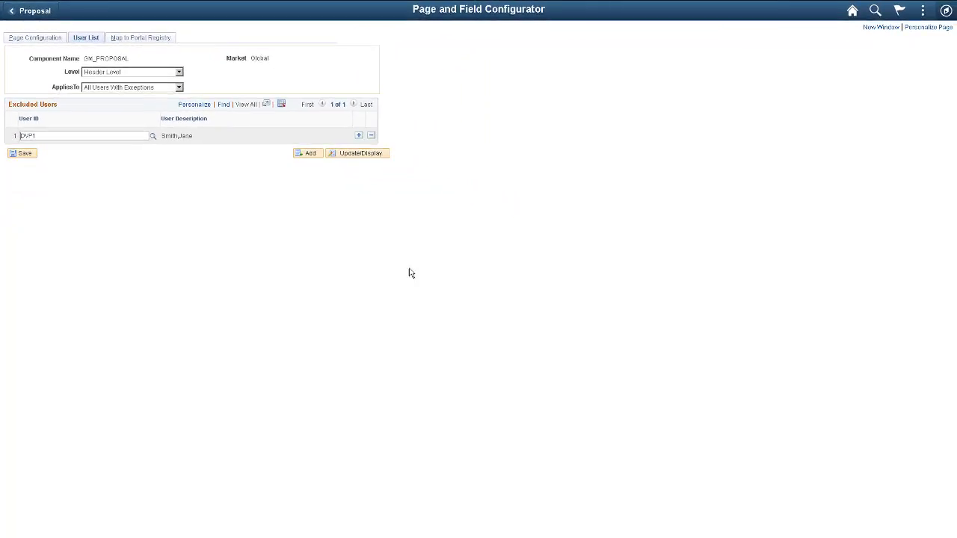
Map the configuration to EMPLOYEE portal's Maintain Proposal entry, apply it, and save.
left_click(170, 42)
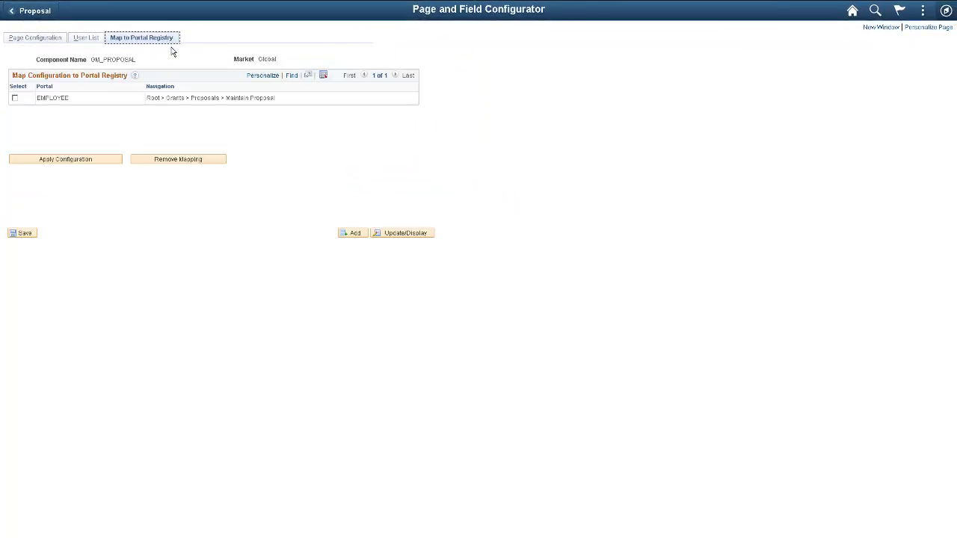
left_click(15, 99)
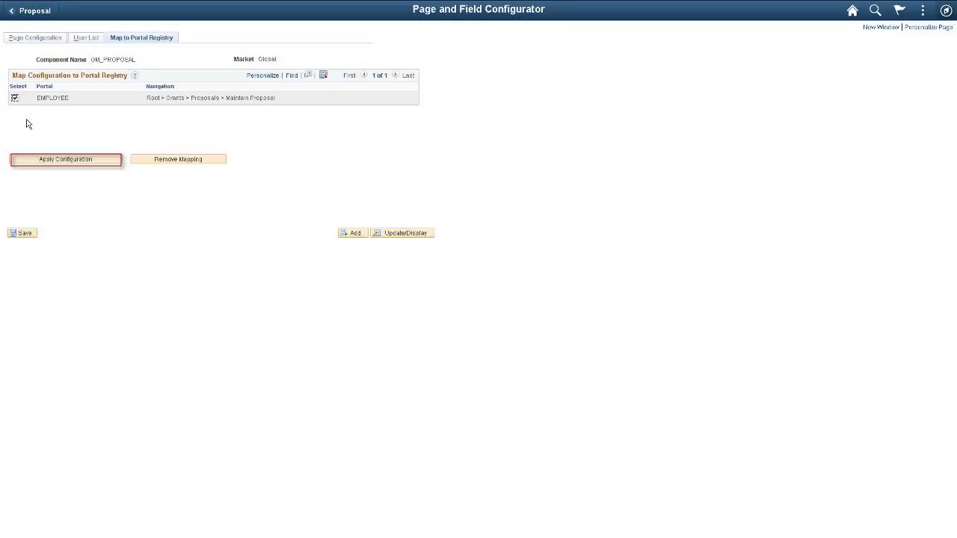
left_click(98, 164)
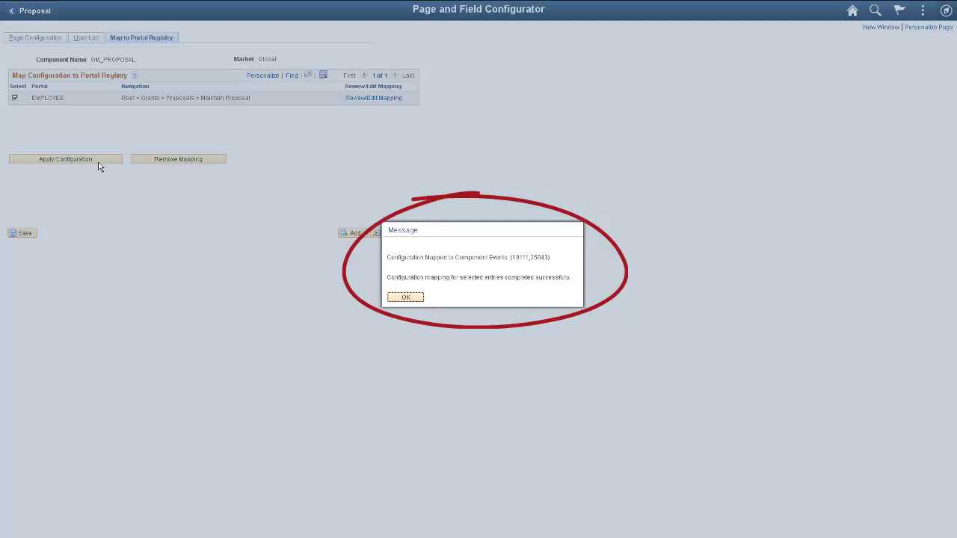
left_click(418, 299)
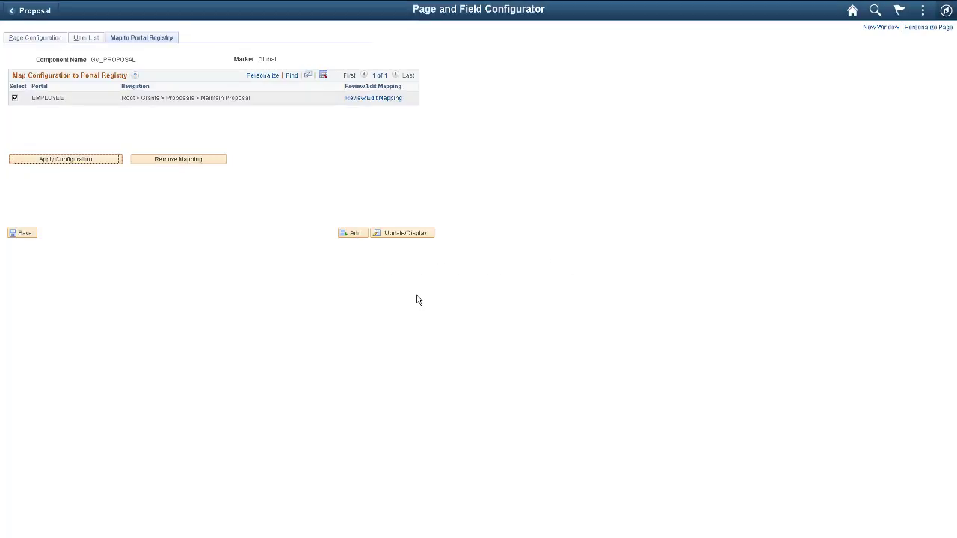
left_click(30, 235)
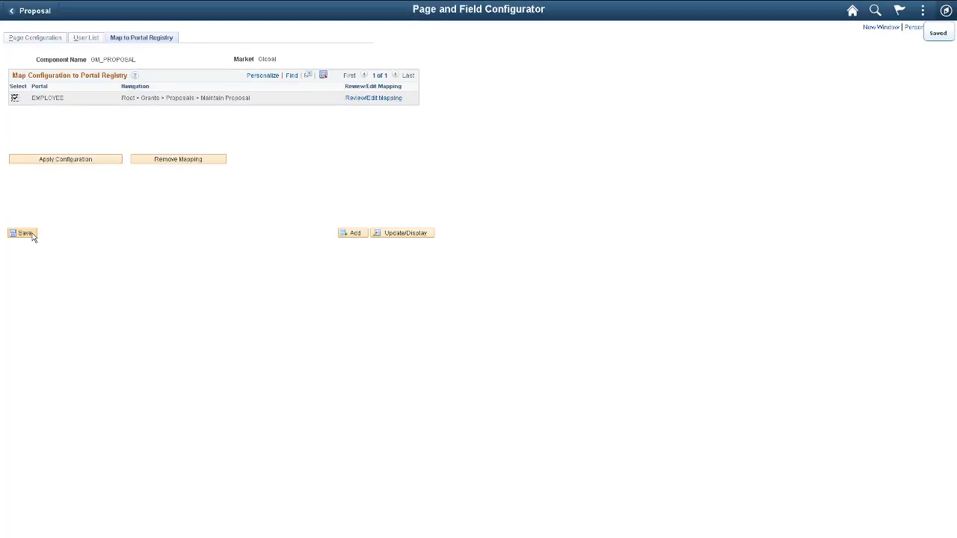
Reopen Maintain Proposal from Recent Places to check the configured new proposal form.
left_click(950, 13)
left_click(932, 73)
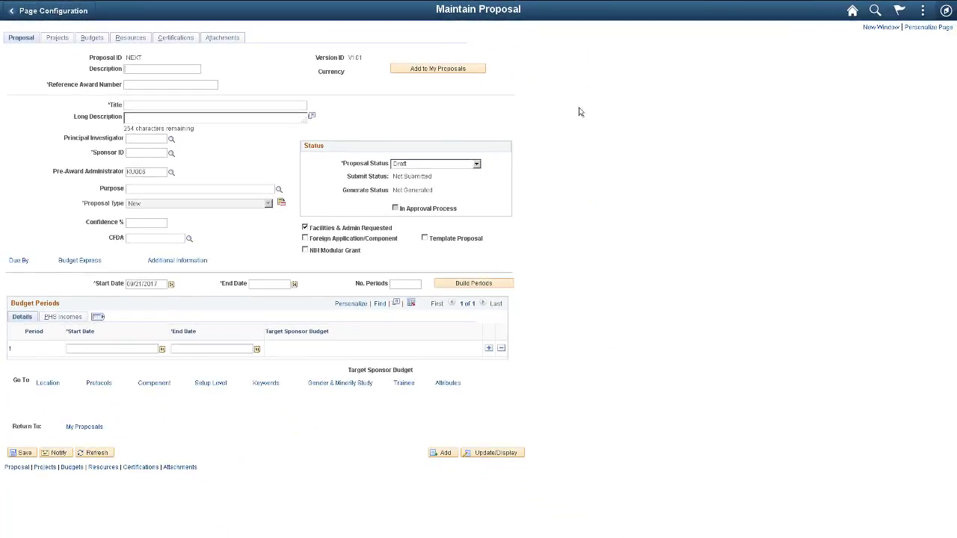
Sign out and sign back in as the excluded user with their credentials.
left_click(923, 11)
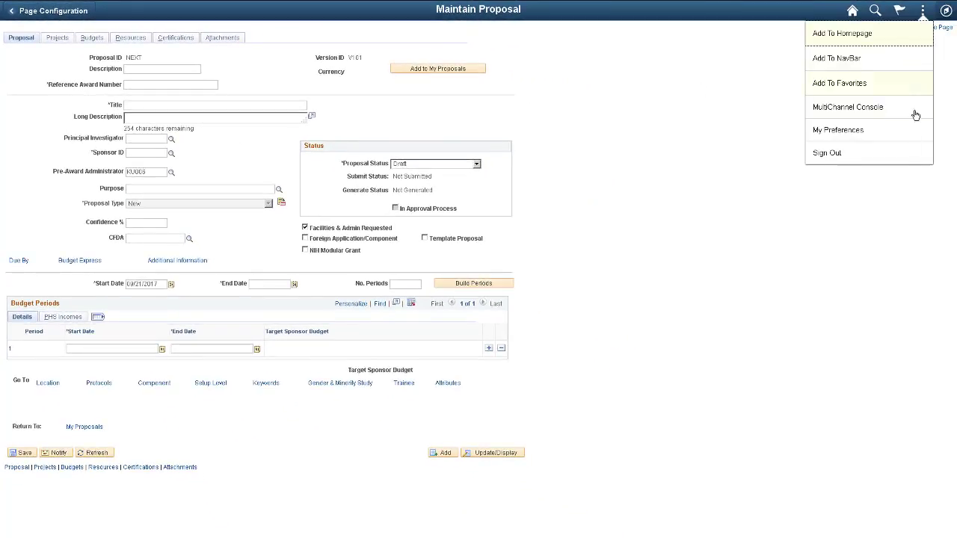
left_click(909, 157)
type("D")
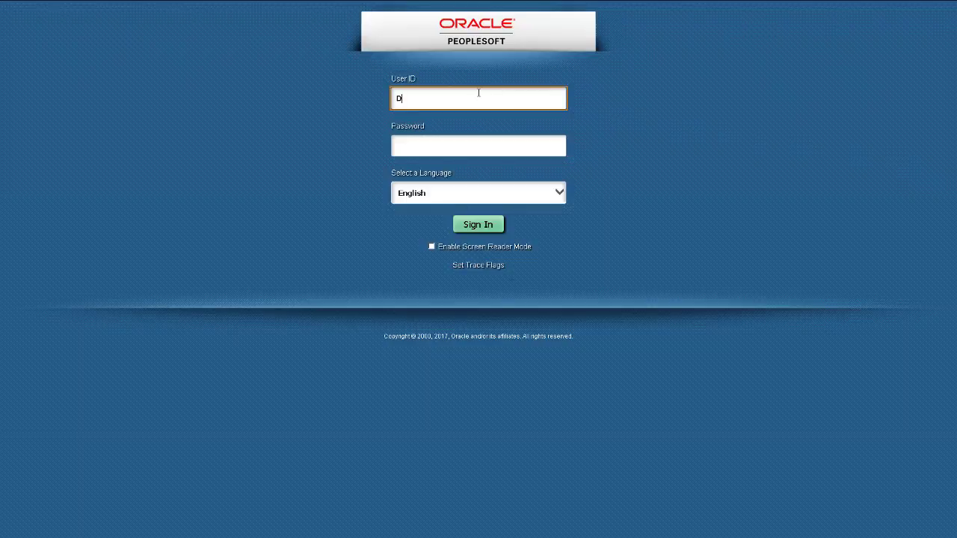
type("VP1")
left_click(450, 148)
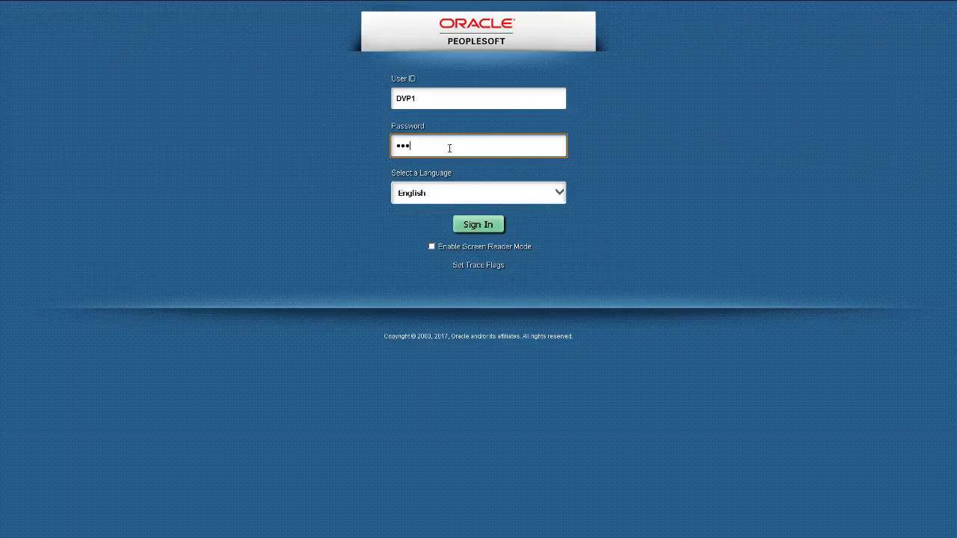
left_click(492, 227)
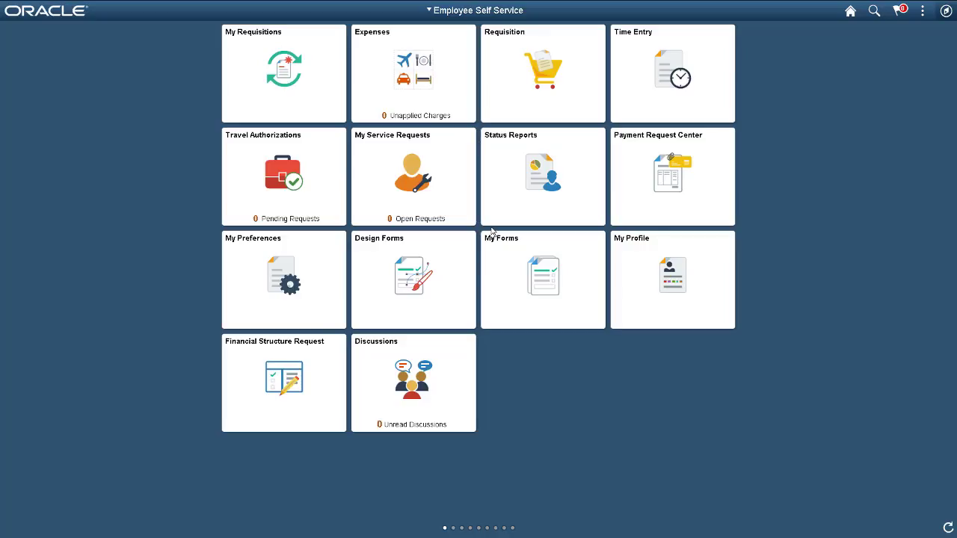
Navigate to Grants > Proposals > Maintain Proposal as the excluded user.
left_click(943, 12)
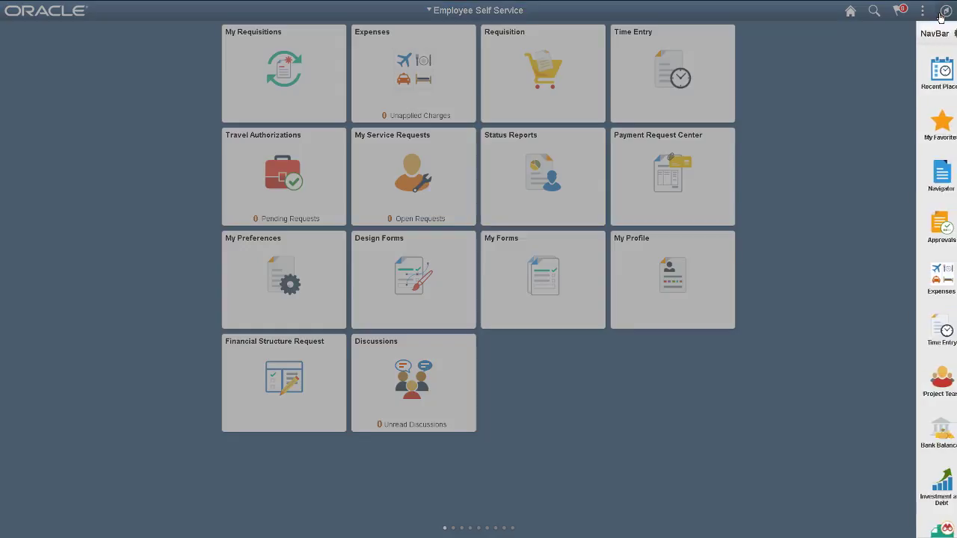
left_click(945, 176)
scroll(927, 202, "down", 5)
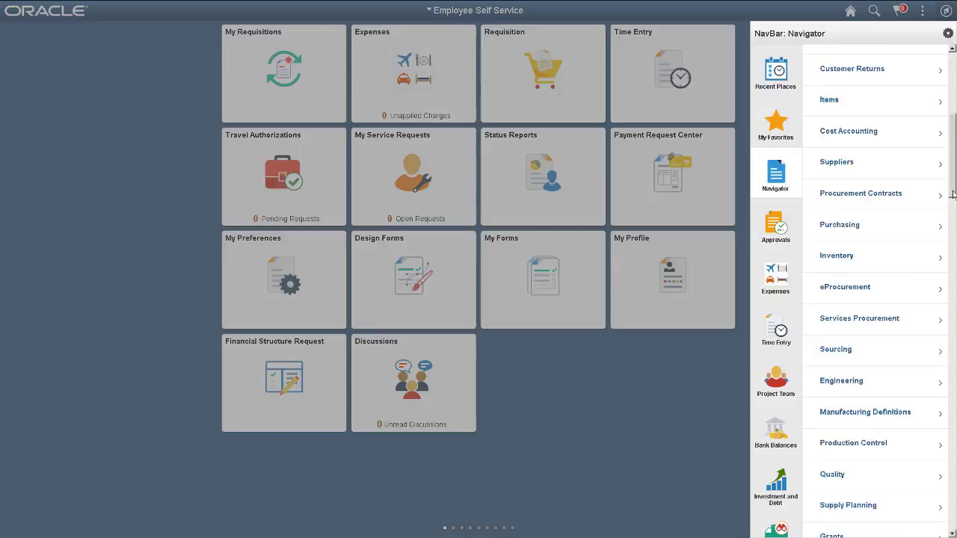
scroll(908, 225, "down", 4)
left_click(904, 224)
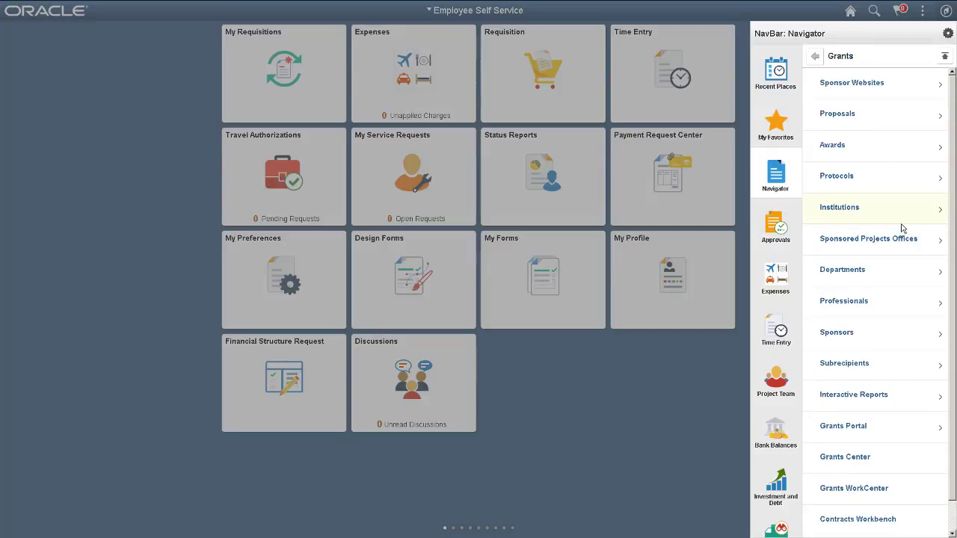
left_click(896, 124)
left_click(900, 92)
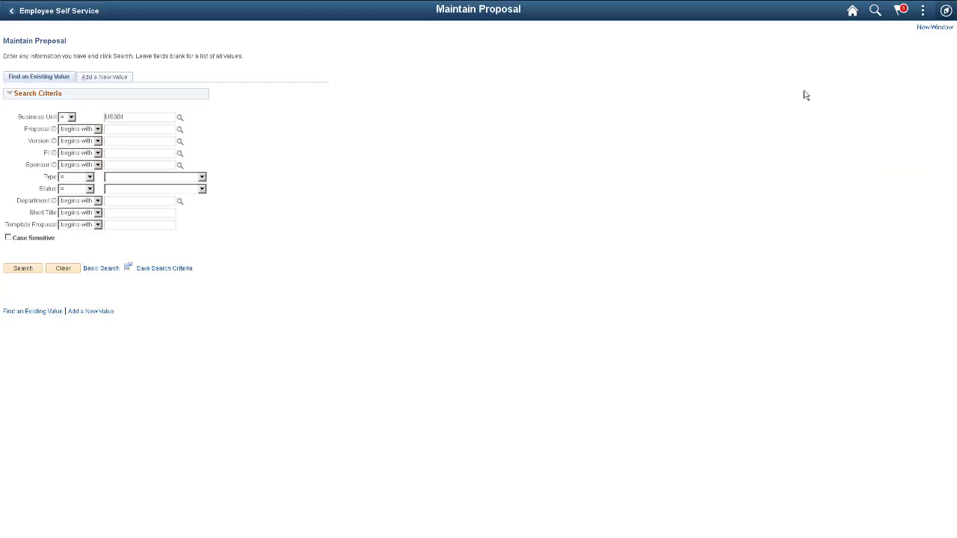
left_click(124, 77)
left_click(33, 154)
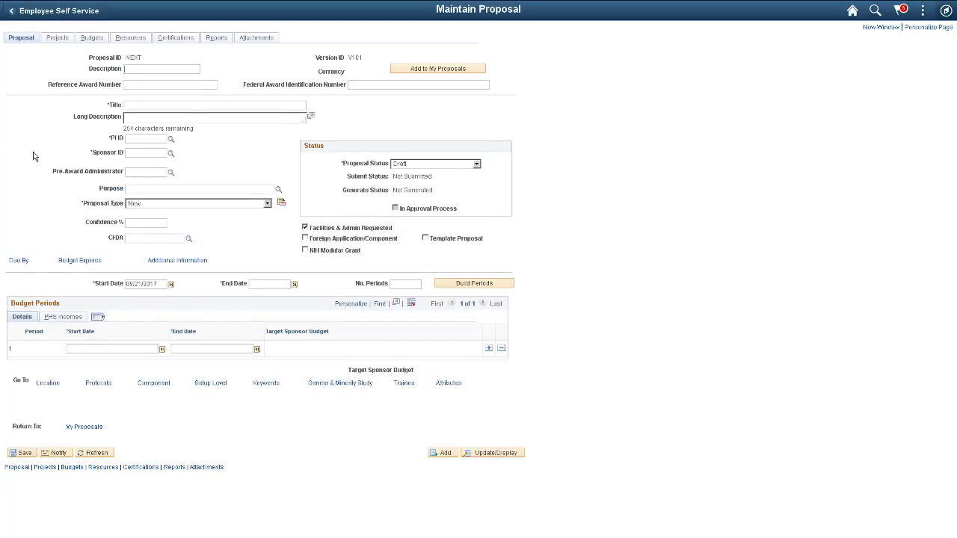